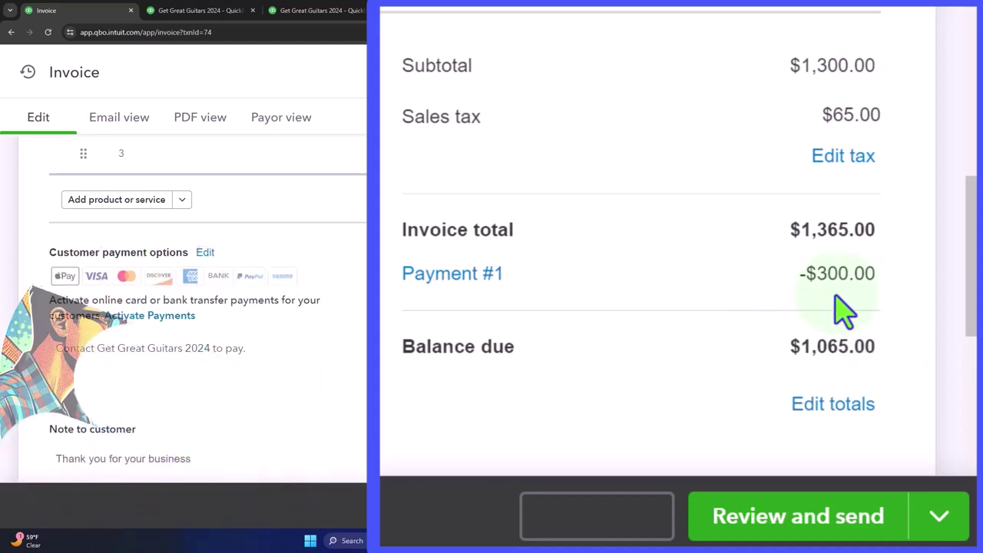
# Close invoice 1013 after confirming the -$300.00 payment and $1,065.00 balance due.
pyautogui.click(957, 75)
# Scroll the Anderson Guitars transaction list to review invoice 1013, partially paid with $1,065.00 due.
pyautogui.scroll(-2, 458, 321)
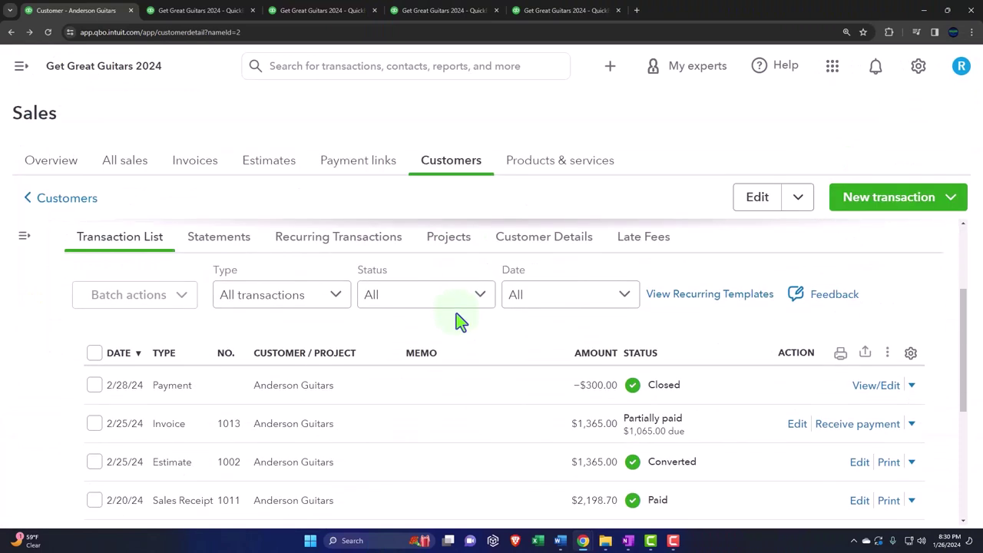
pyautogui.scroll(-1, 458, 320)
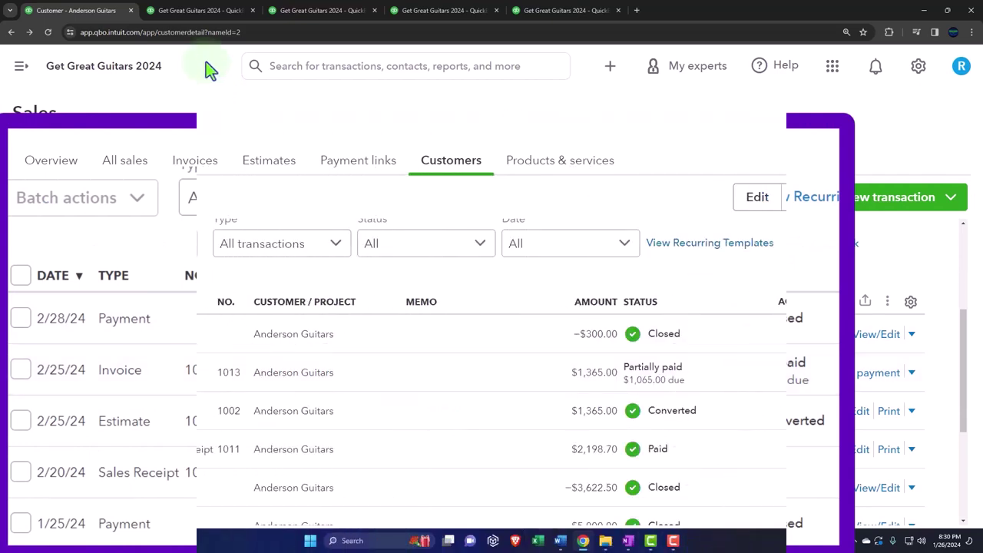
# Rerun the Balance Sheet as of February 28, 2024 so February A/R reads 20,426.50.
pyautogui.click(191, 18)
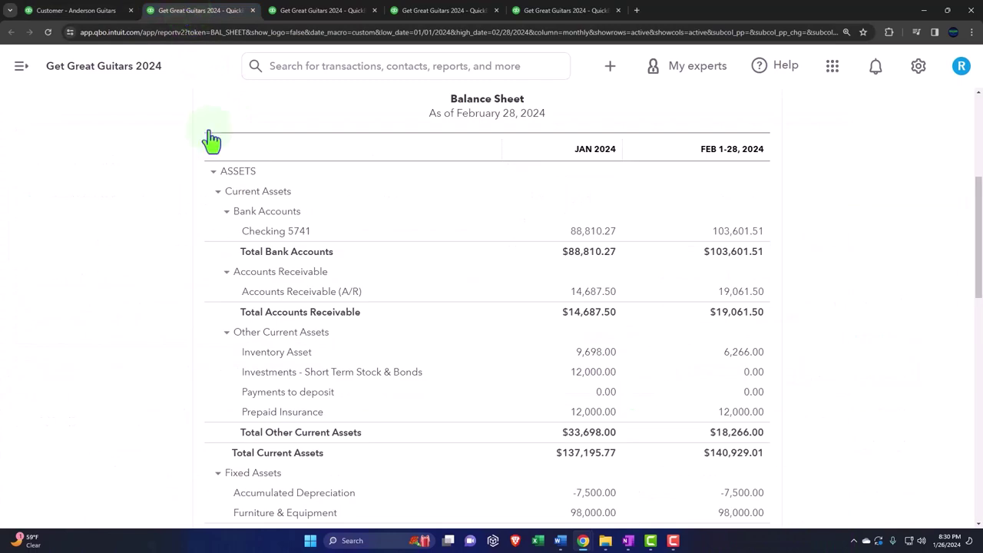
pyautogui.scroll(3, 215, 186)
pyautogui.click(691, 154)
pyautogui.scroll(-3, 614, 322)
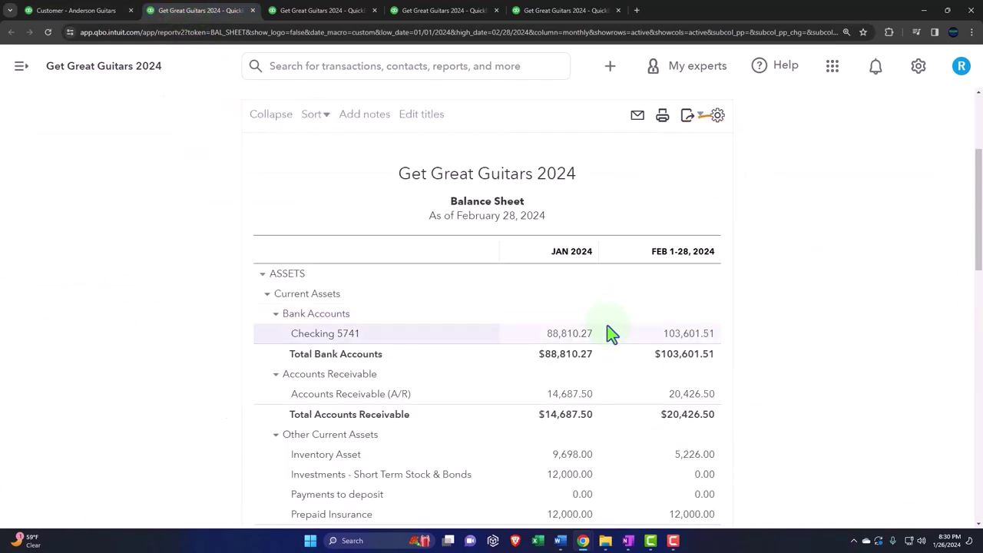
pyautogui.scroll(4, 606, 326)
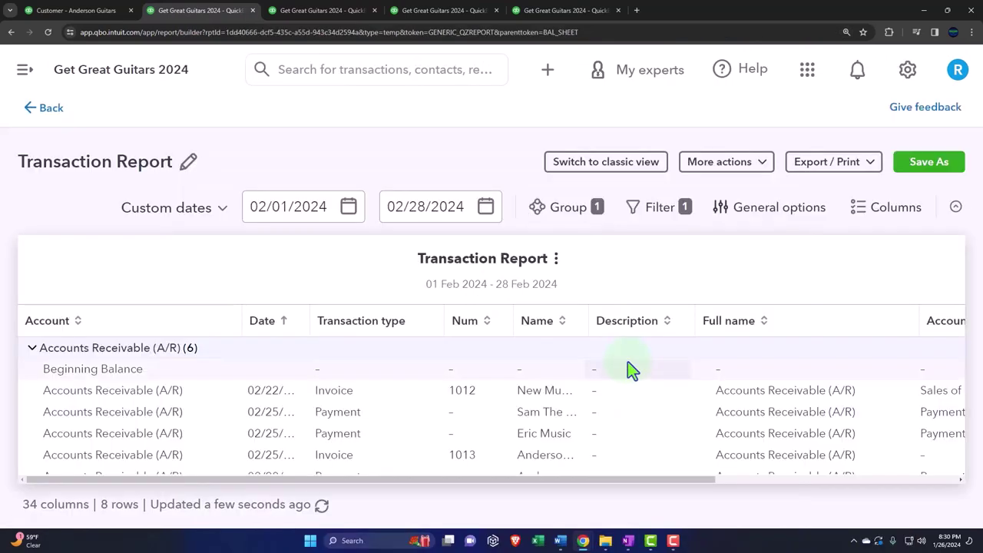
pyautogui.hotkey('ctrl', '-')
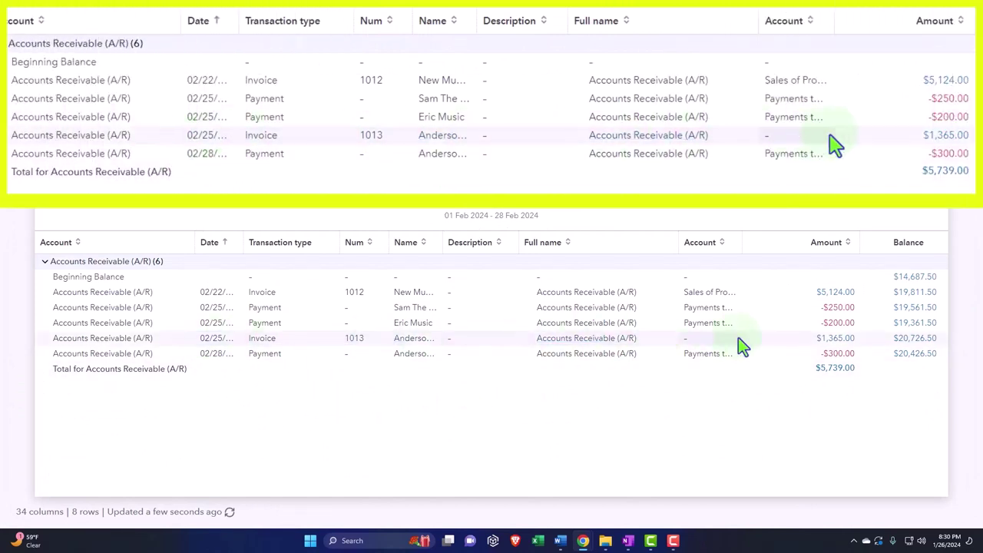
# From the A/R Transaction Report, open invoice 1013 via its $1,365.00 amount and review it.
pyautogui.click(834, 339)
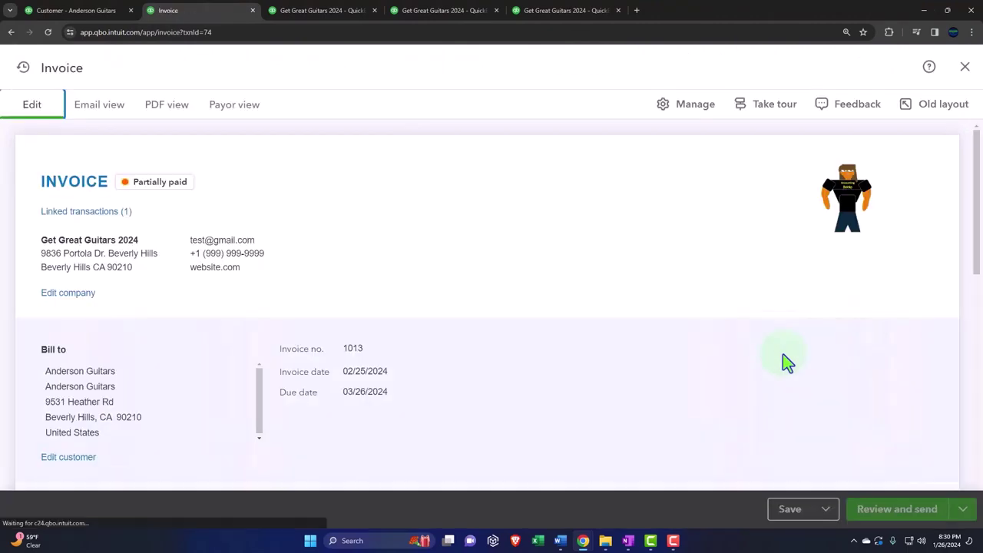
pyautogui.scroll(-2, 734, 346)
pyautogui.scroll(-4, 734, 344)
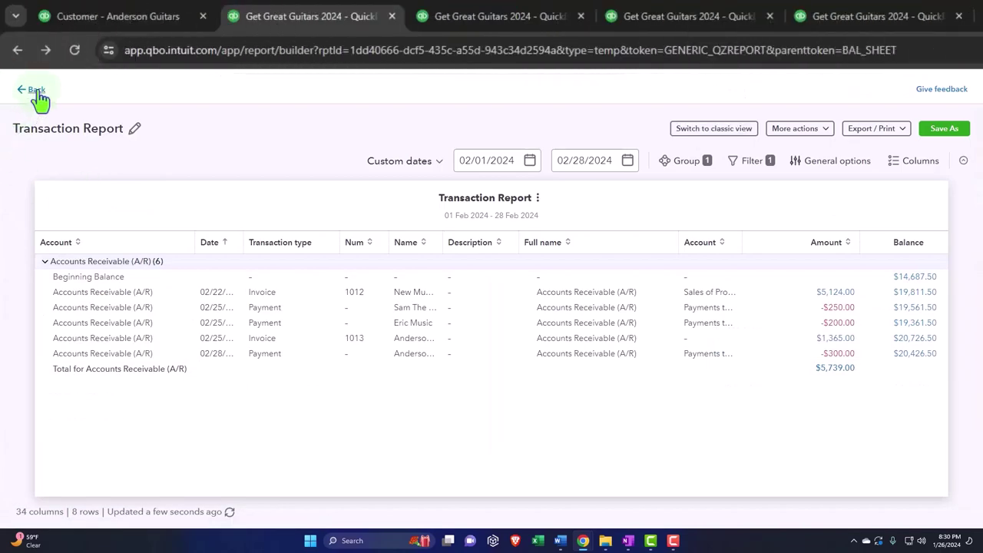
# Rerun the Profit and Loss and drill into February Sales of Product Income of 10,474.00.
pyautogui.click(36, 90)
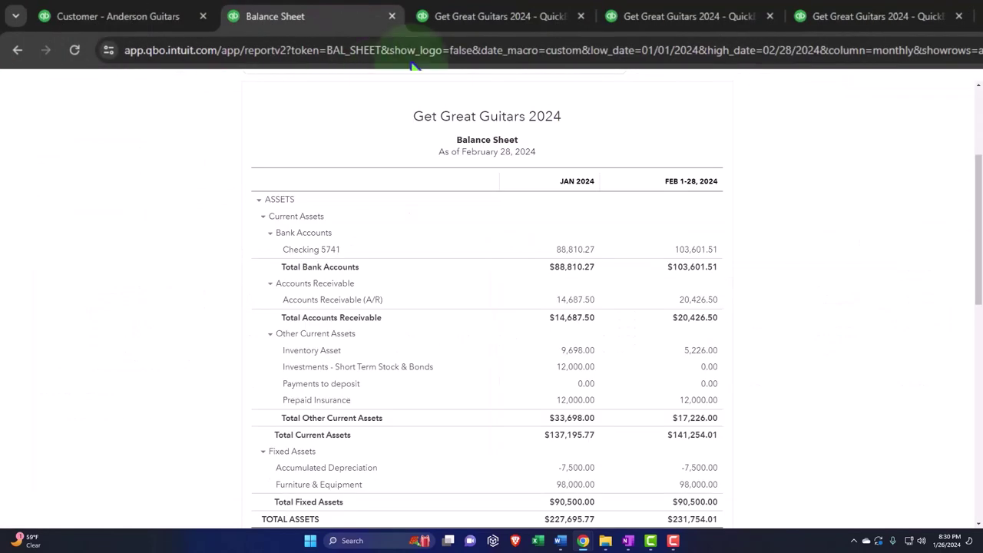
pyautogui.click(450, 23)
pyautogui.click(588, 197)
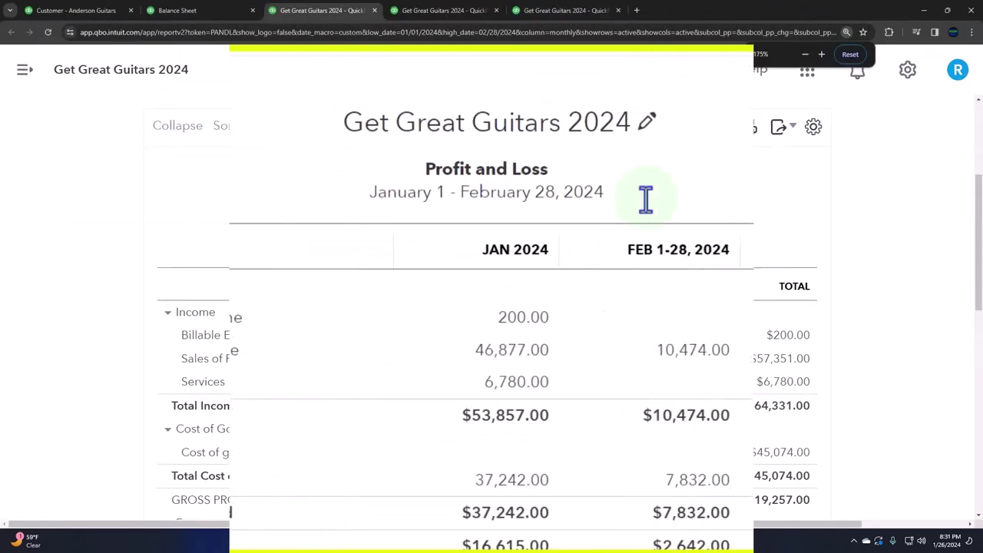
pyautogui.scroll(-1, 582, 263)
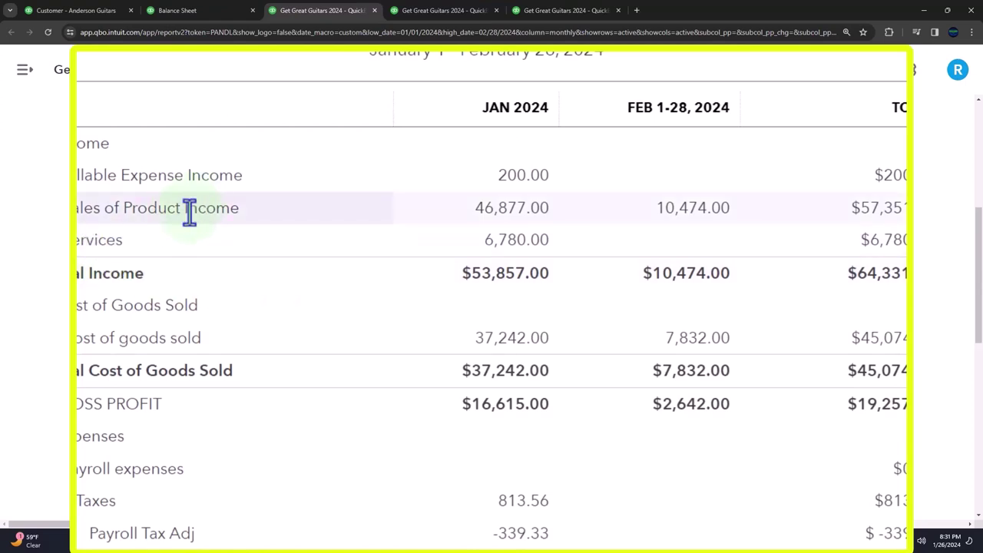
pyautogui.click(888, 227)
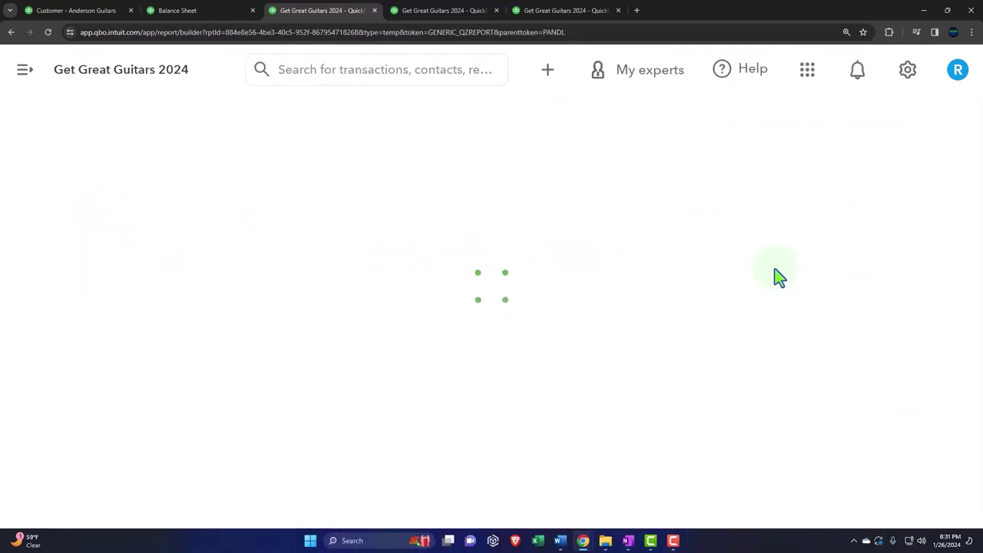
pyautogui.hotkey('ctrl', '-')
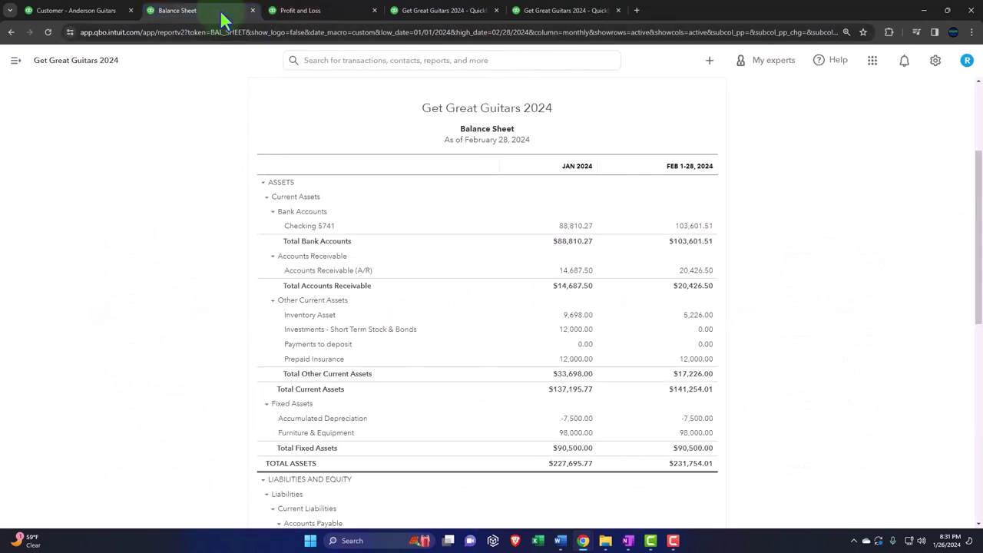
# Drill into the 5,226.00 Inventory Asset balance to review February's inventory transactions.
pyautogui.scroll(-5, 198, 281)
pyautogui.scroll(-2, 201, 288)
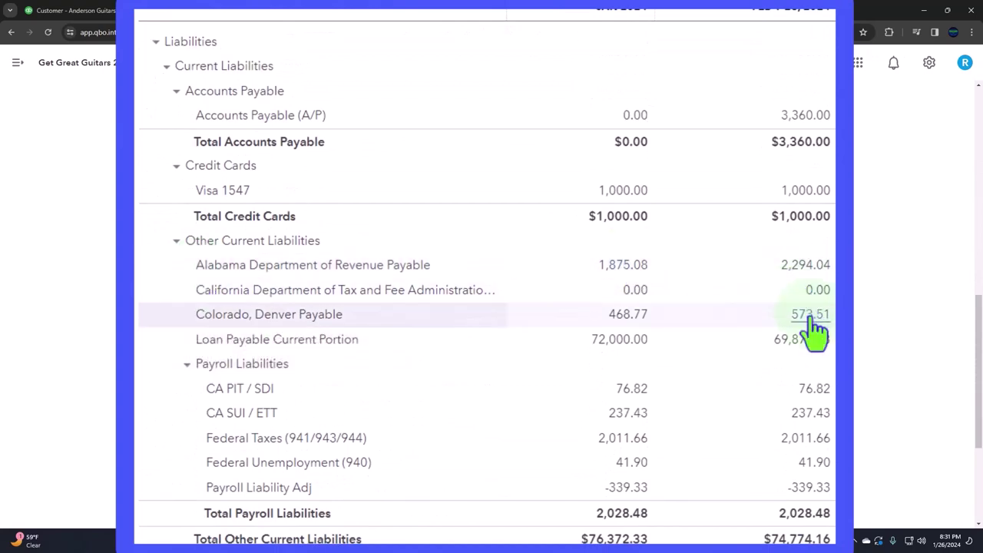
pyautogui.scroll(7, 814, 330)
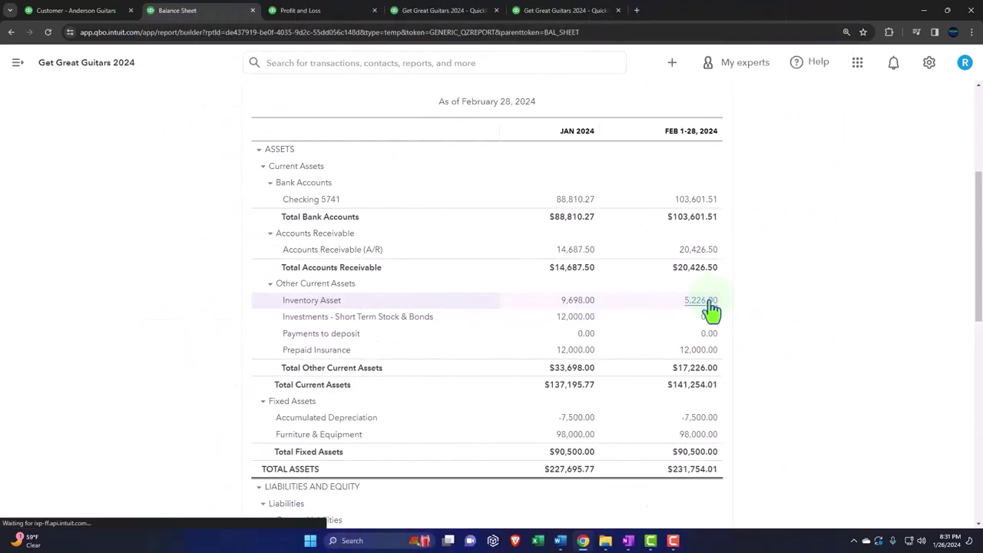
pyautogui.click(700, 300)
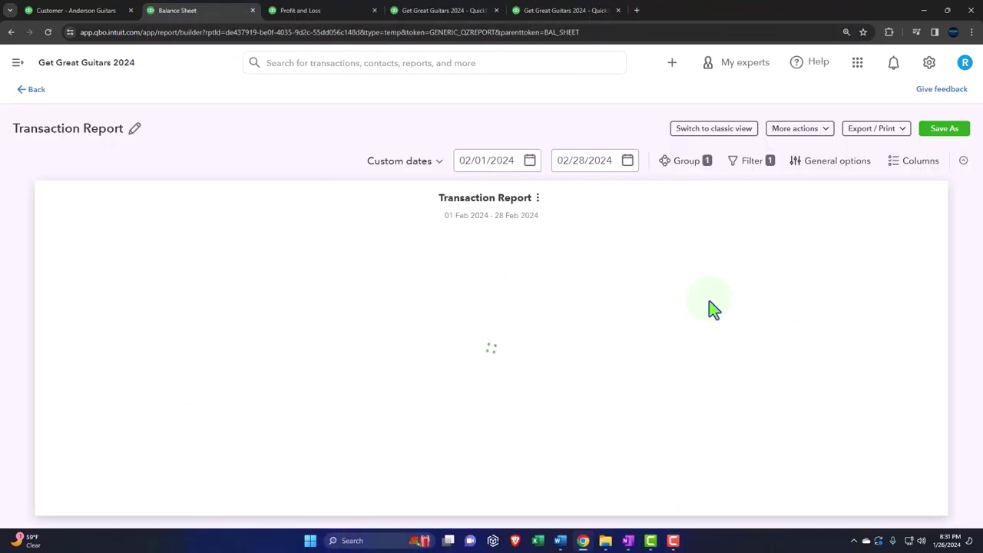
pyautogui.scroll(-1, 691, 384)
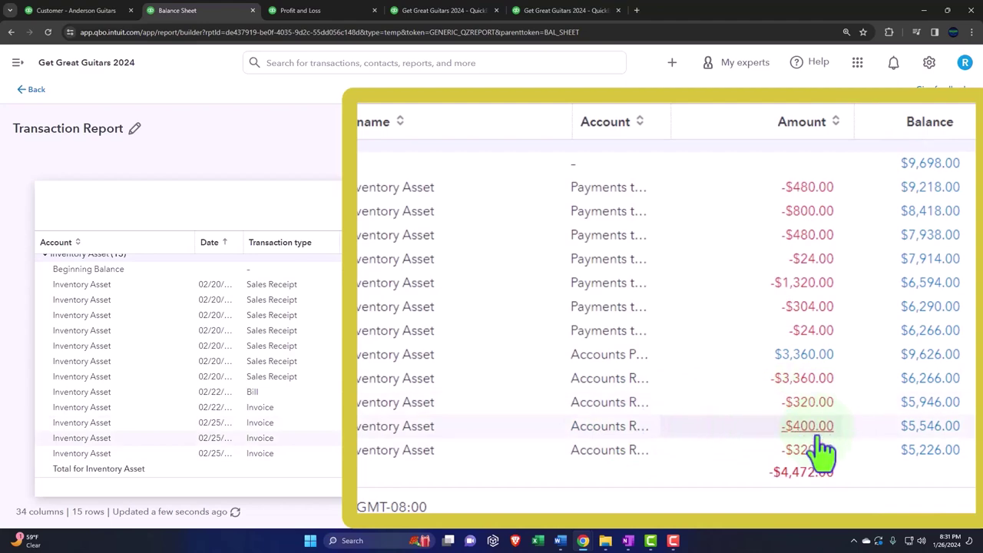
pyautogui.click(34, 92)
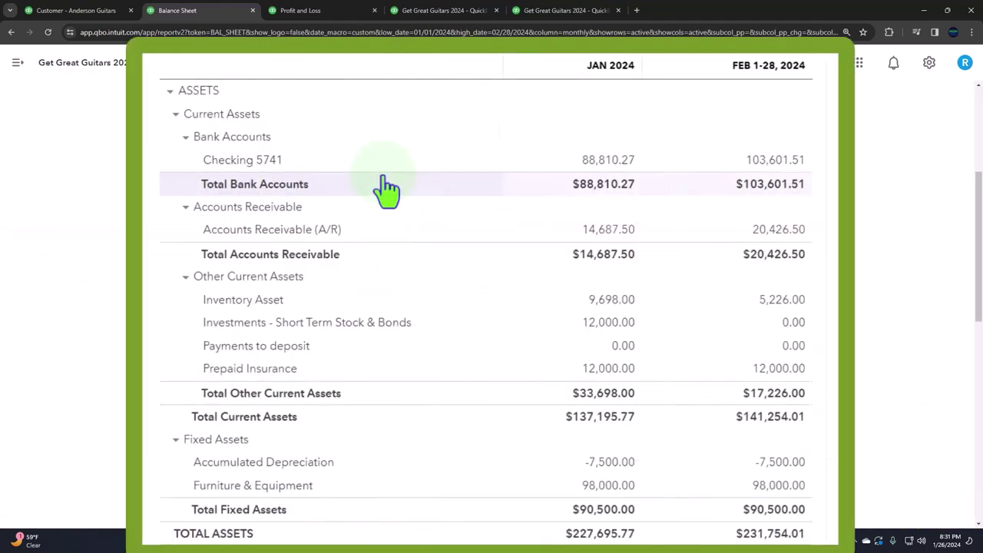
# Trace February cost of goods sold to its 11 transactions totalling $7,832.00.
pyautogui.scroll(-3, 384, 187)
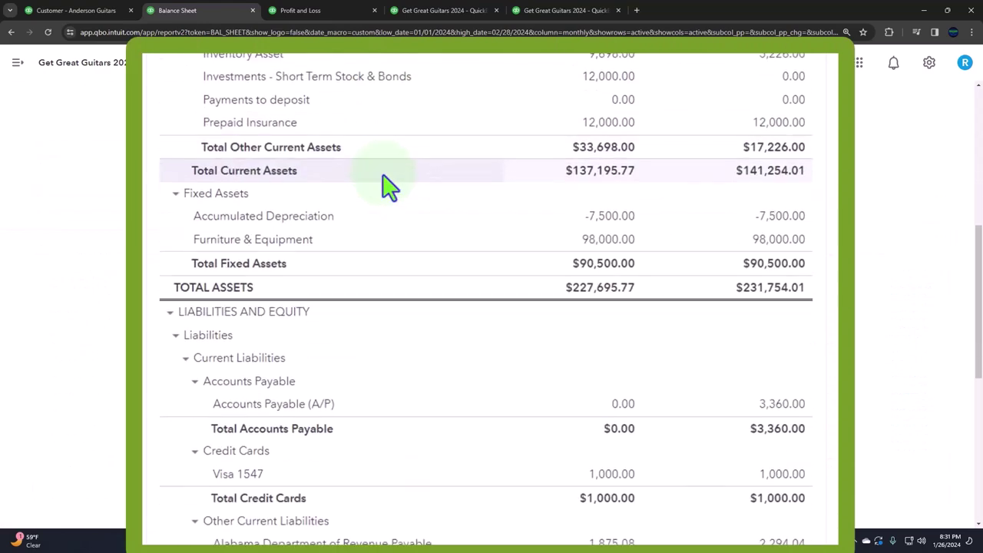
pyautogui.scroll(3, 384, 187)
pyautogui.click(326, 17)
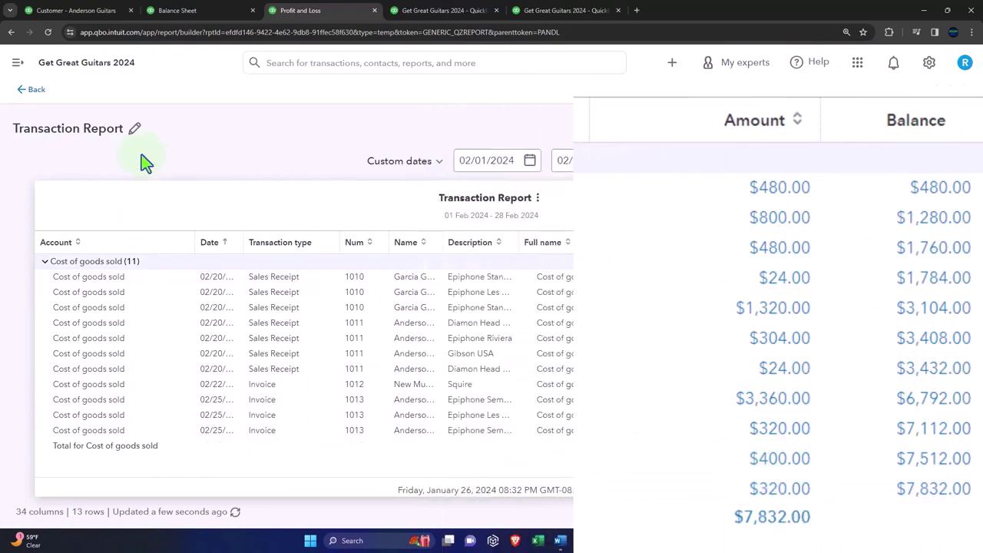
pyautogui.click(31, 89)
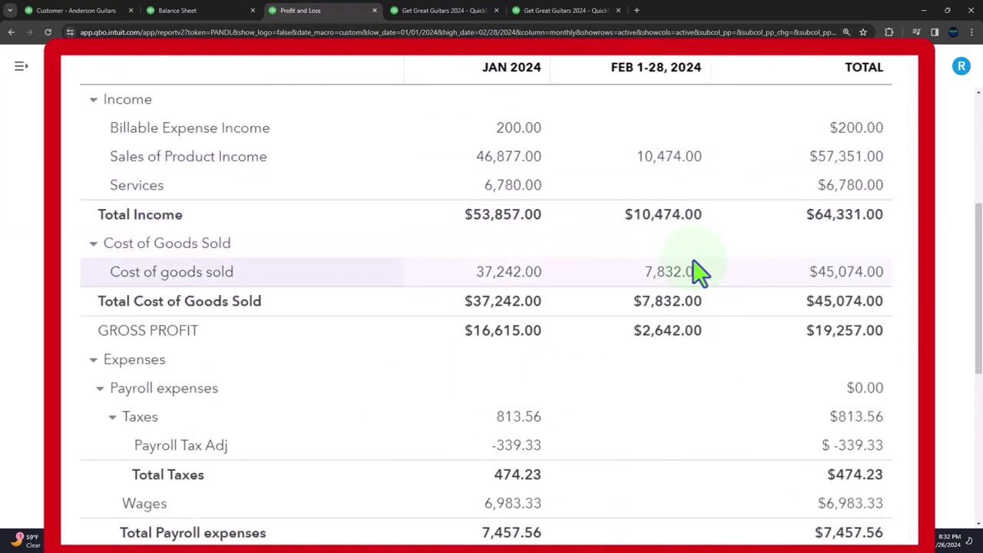
# Match the Customer Balance Detail total of $20,426.50 against February A/R on the Balance Sheet.
pyautogui.click(203, 11)
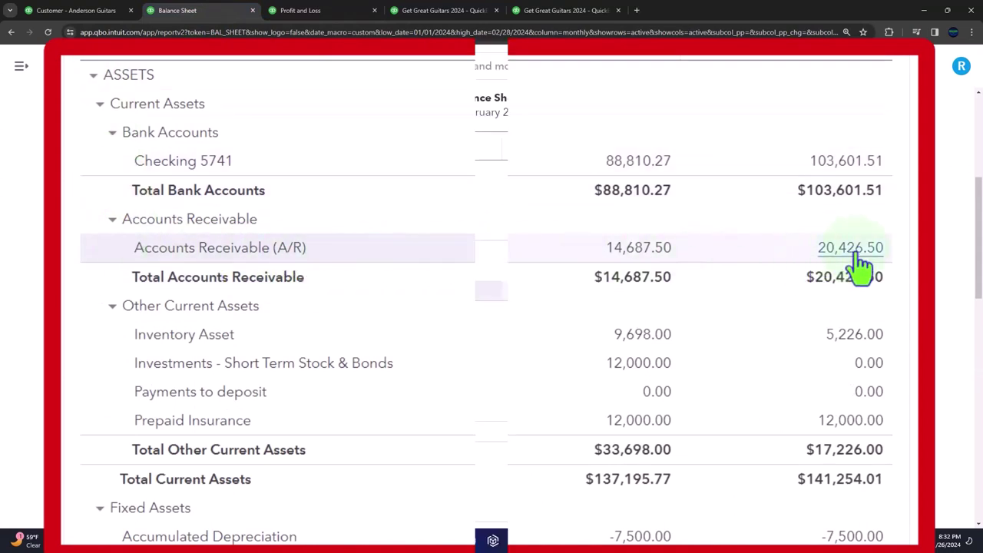
pyautogui.click(559, 21)
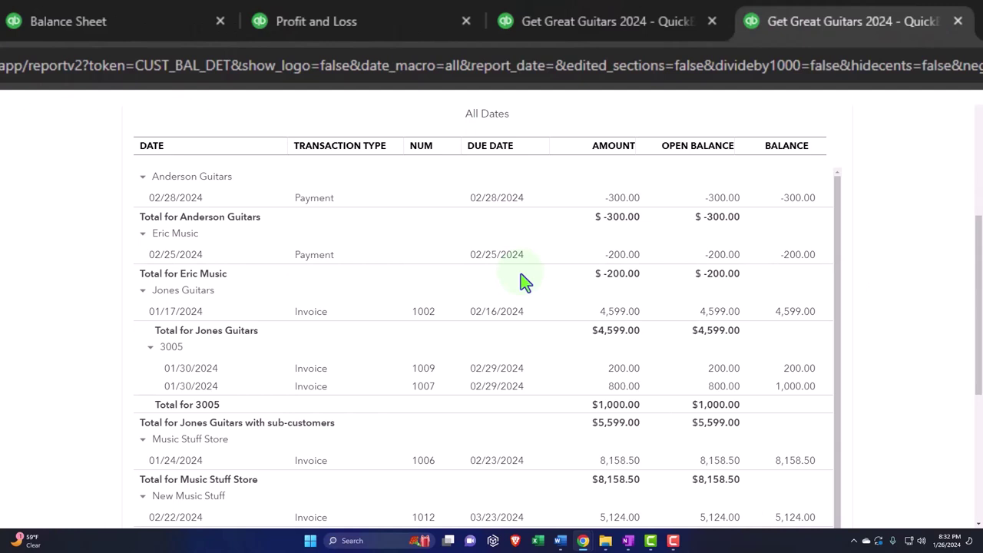
pyautogui.scroll(1, 521, 284)
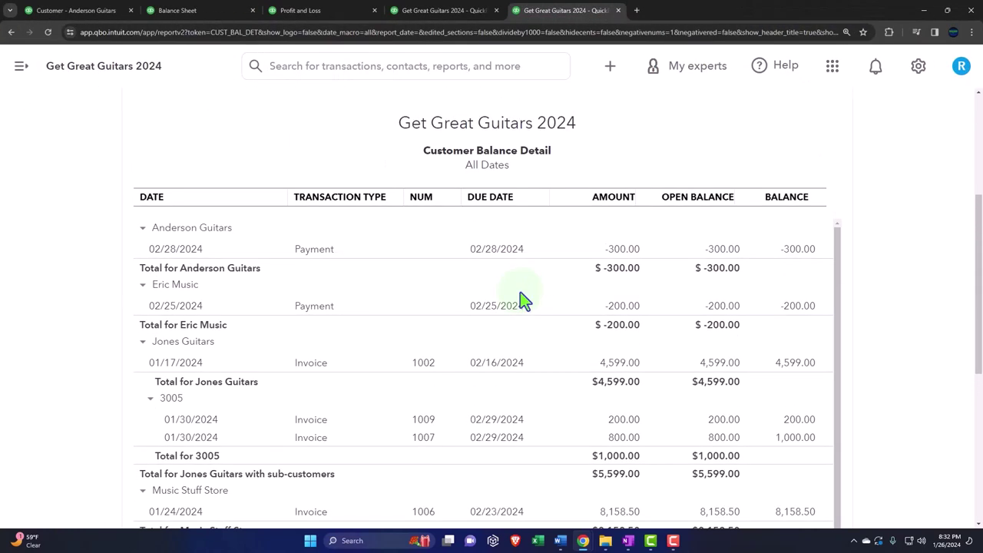
pyautogui.scroll(1, 418, 154)
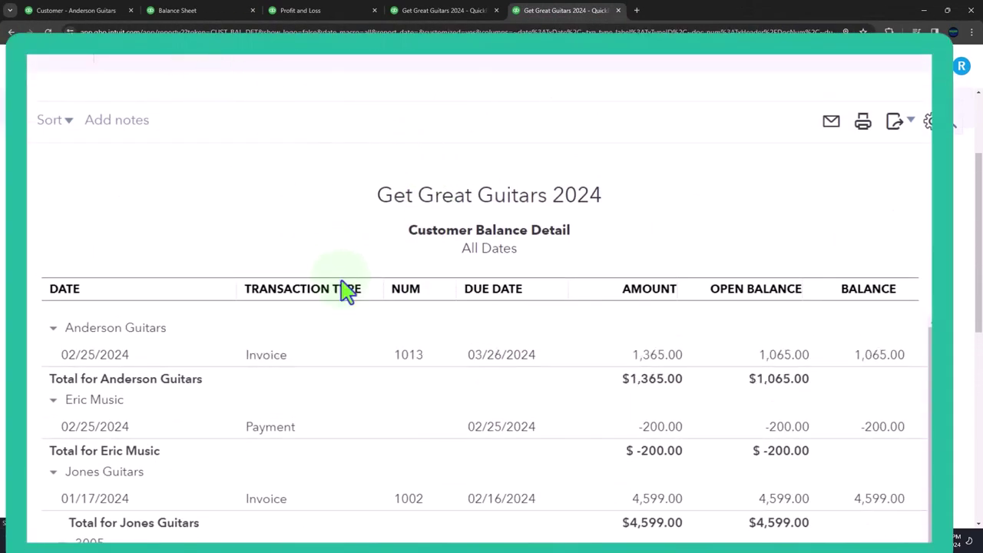
pyautogui.scroll(-1, 361, 330)
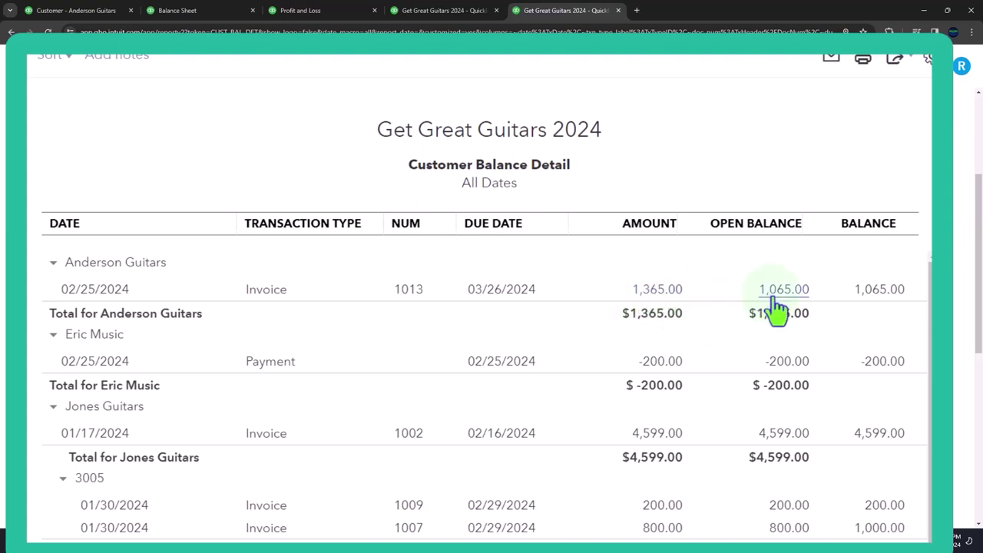
pyautogui.scroll(-6, 796, 390)
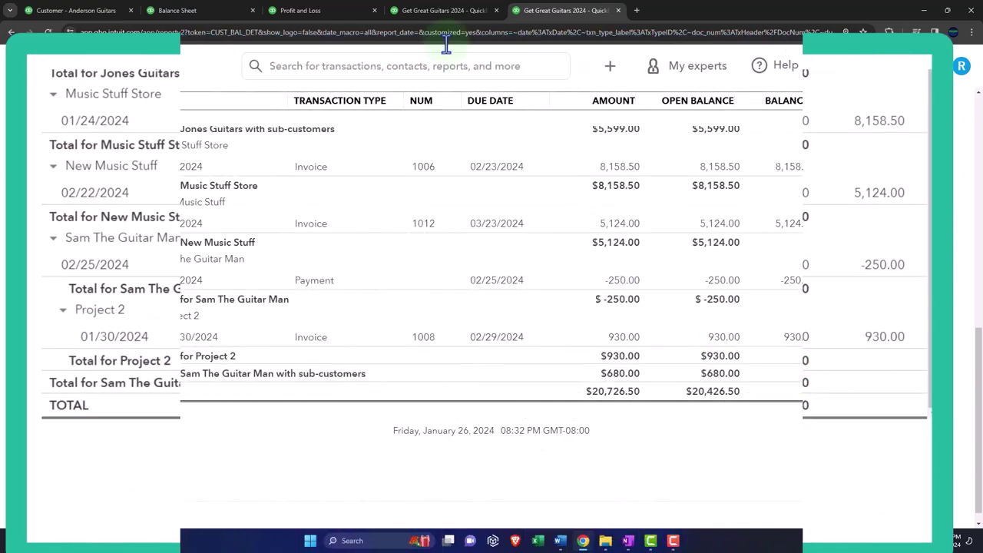
pyautogui.click(206, 16)
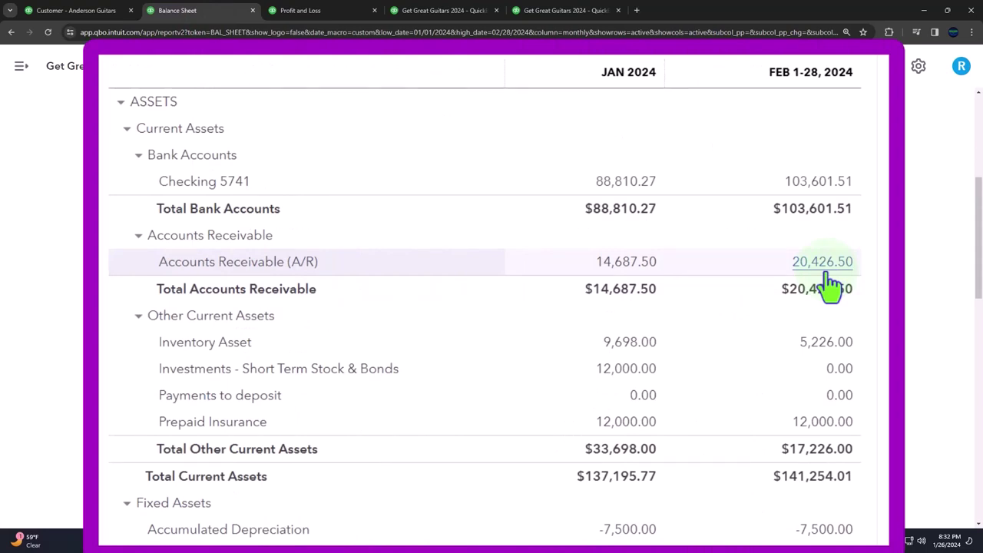
# Show the Customer Balance Detail listing invoice 1013 at $1,065.00 open and a -$200.00 payment.
pyautogui.click(564, 10)
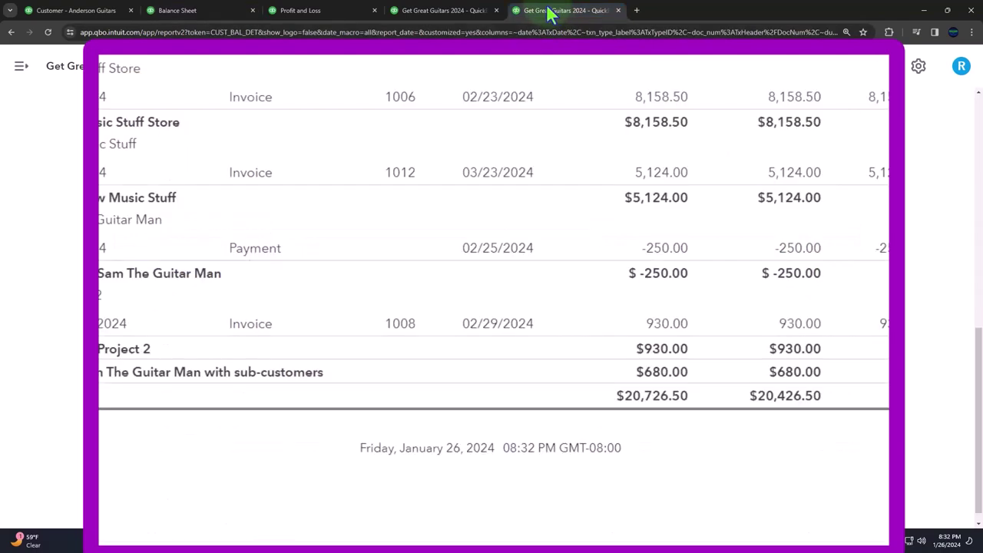
pyautogui.scroll(3, 687, 261)
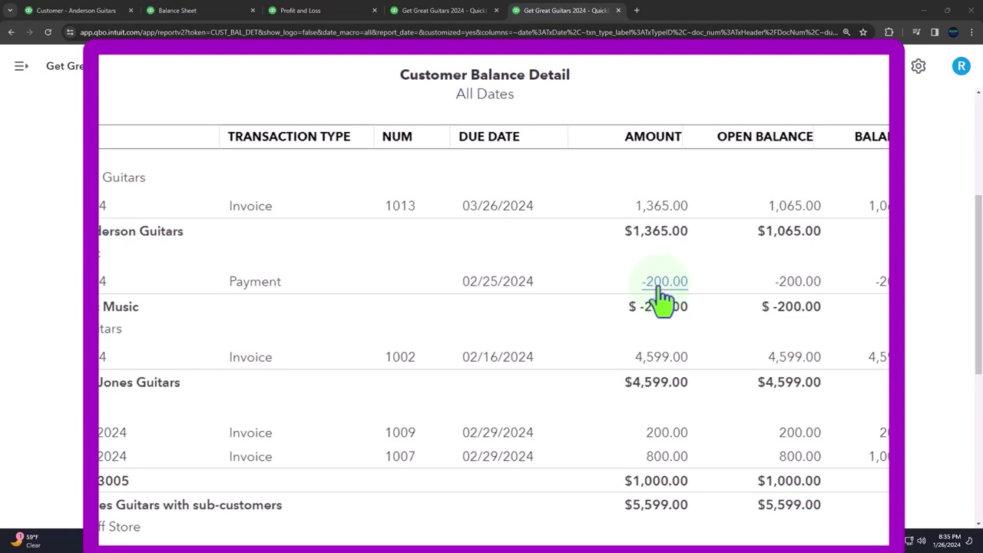
# Rerun the Trial Balance and confirm February A/R of 20,426.50 against Customer Balance Detail.
pyautogui.click(440, 10)
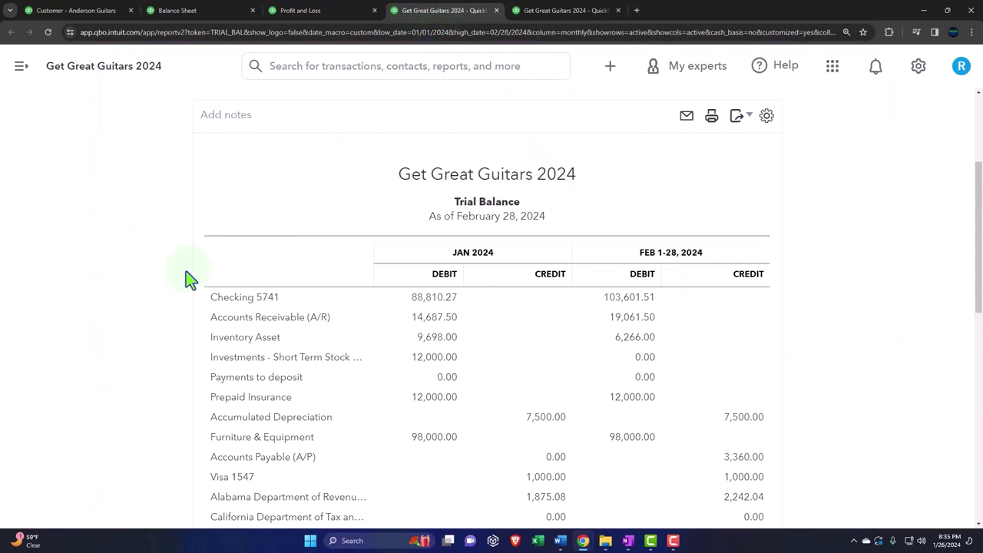
pyautogui.scroll(2, 191, 278)
pyautogui.click(552, 212)
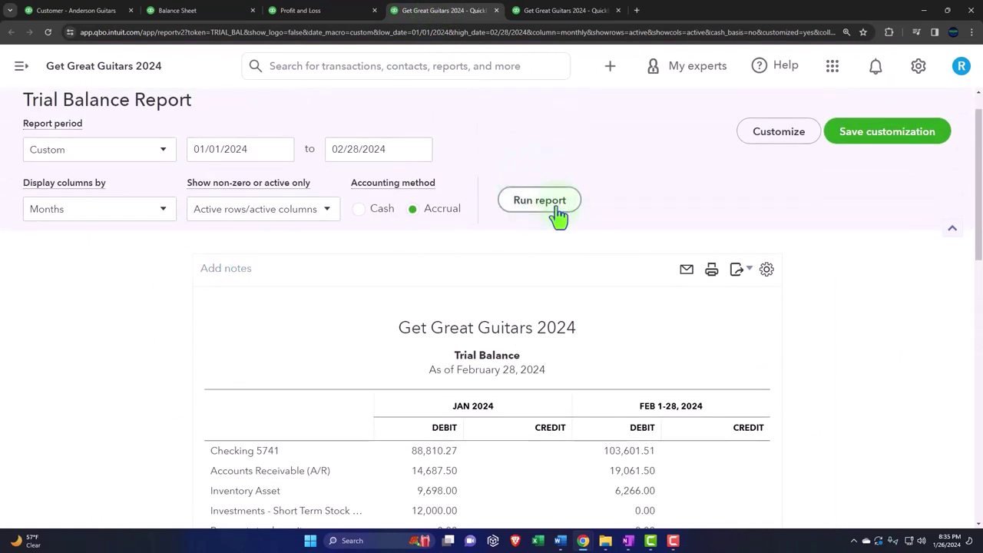
pyautogui.scroll(-2, 104, 355)
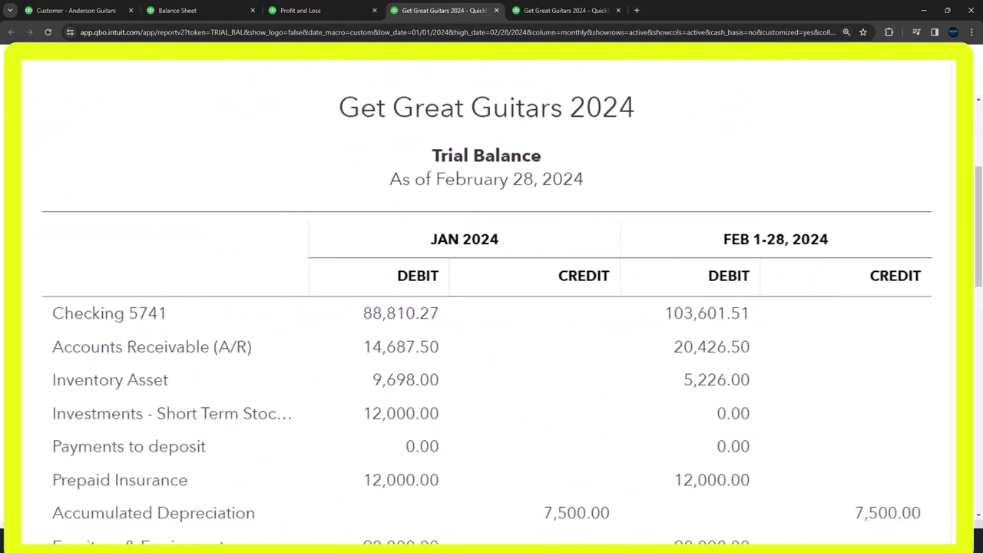
pyautogui.scroll(-1, 487, 307)
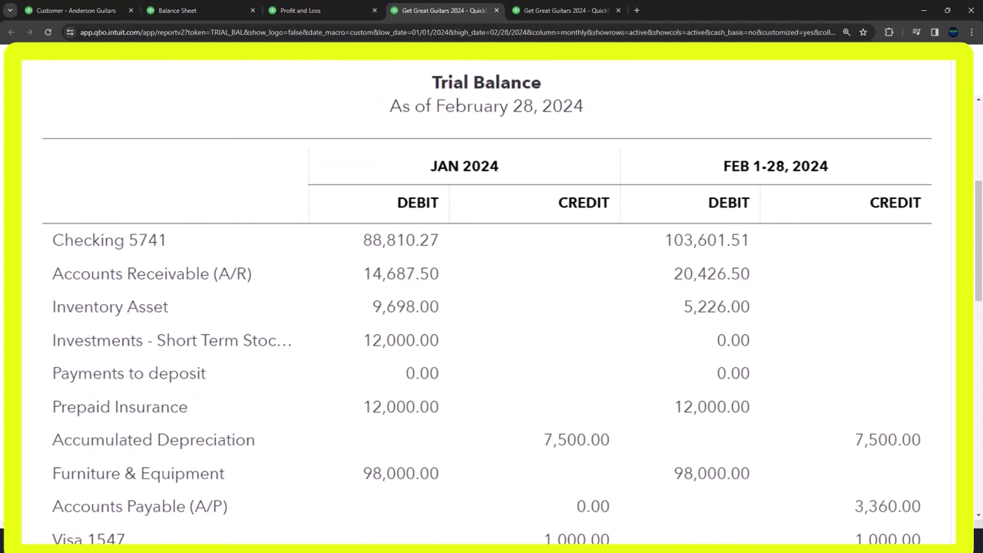
pyautogui.click(565, 11)
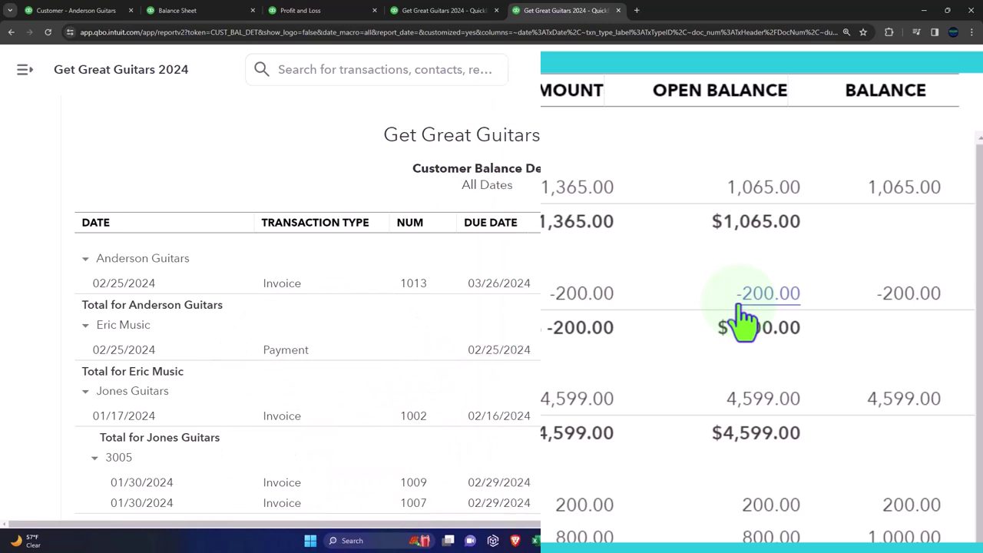
# Review the Trial Balance liability, equity and income rows, including Sales of Product Income 46,877.00 and 57,351.00.
pyautogui.click(443, 14)
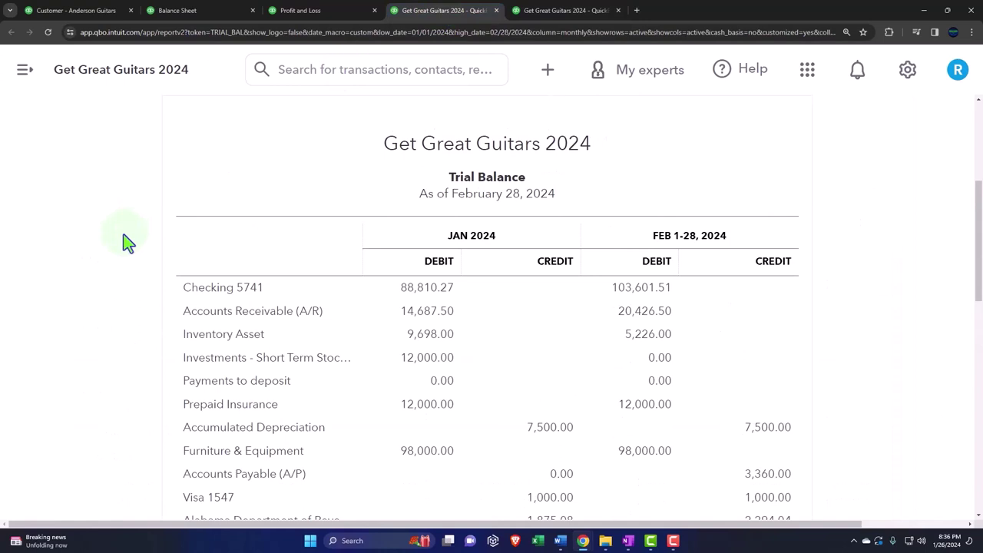
pyautogui.scroll(-2, 123, 235)
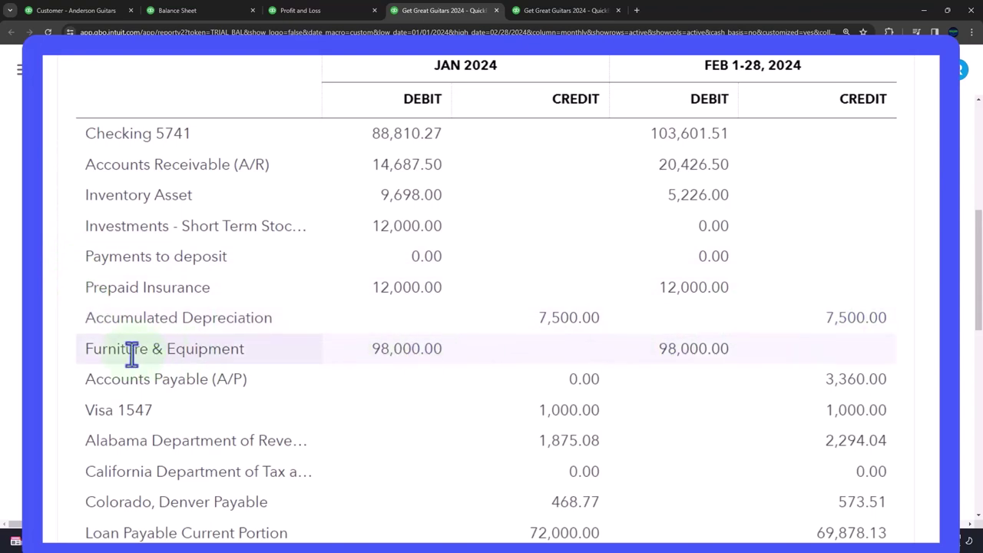
pyautogui.scroll(-2, 132, 353)
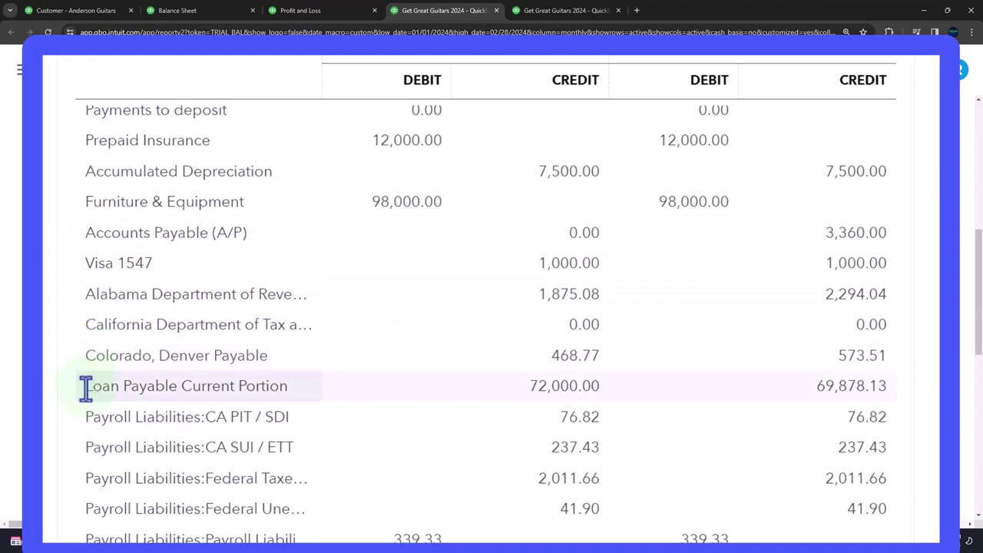
pyautogui.scroll(-2, 90, 418)
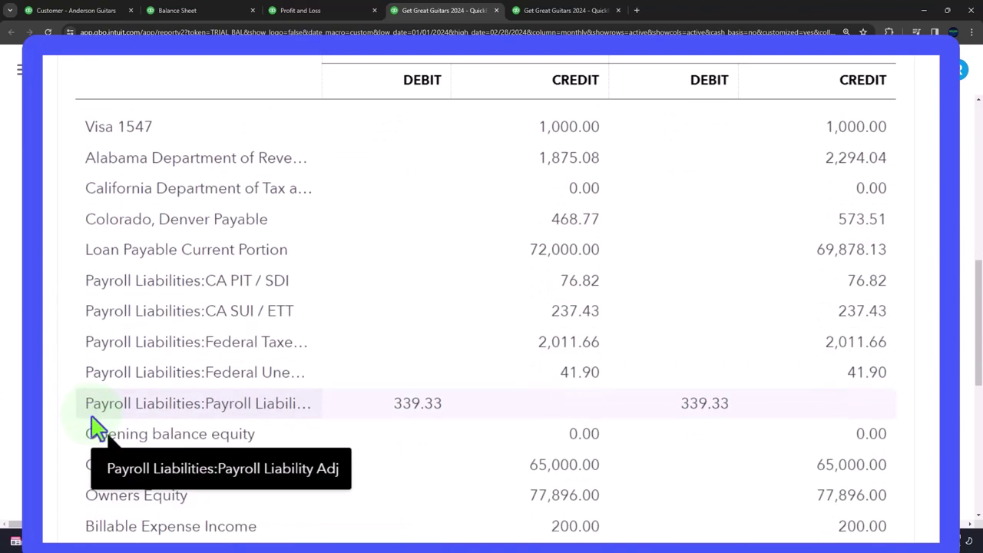
pyautogui.scroll(-1, 90, 407)
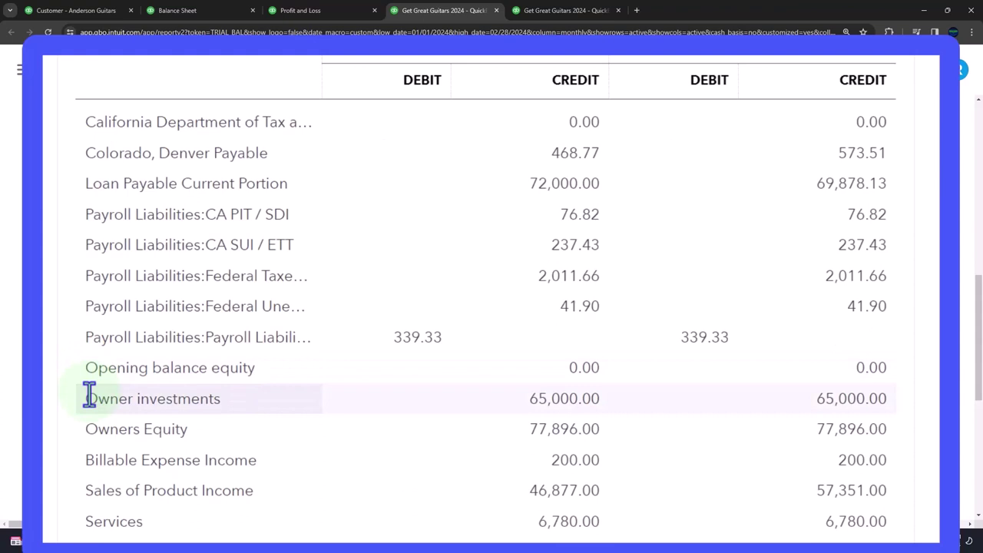
pyautogui.scroll(-1, 90, 395)
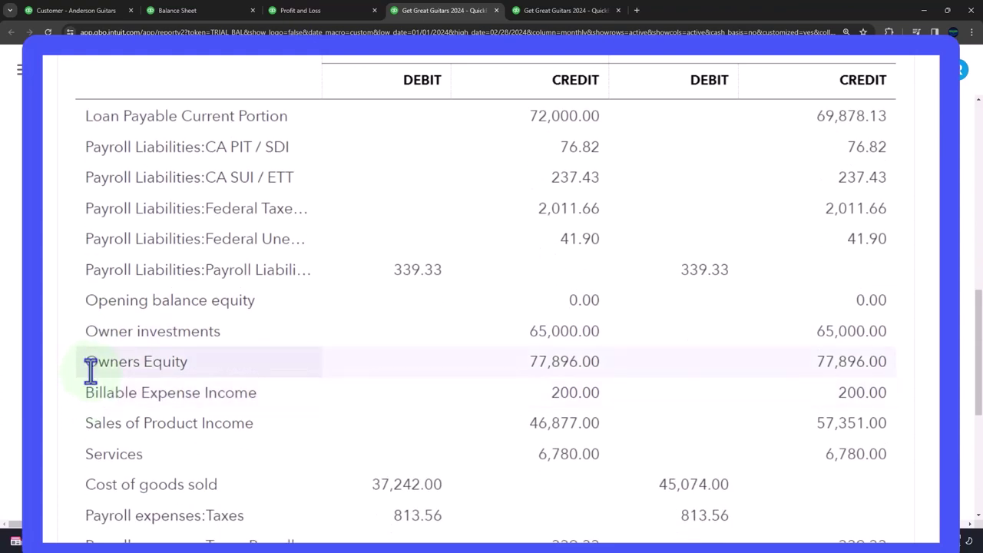
pyautogui.scroll(-1, 91, 372)
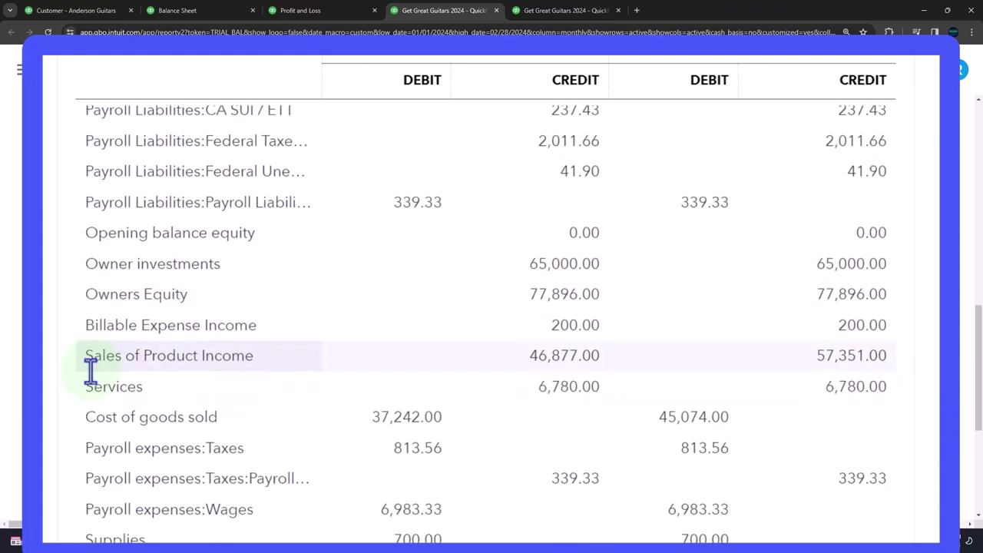
pyautogui.scroll(-1, 89, 338)
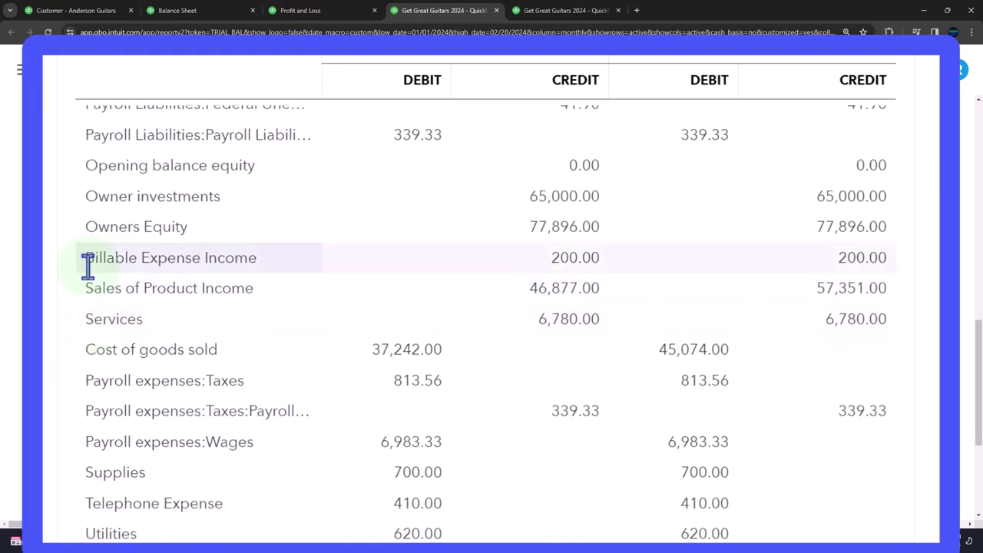
pyautogui.scroll(-1, 88, 261)
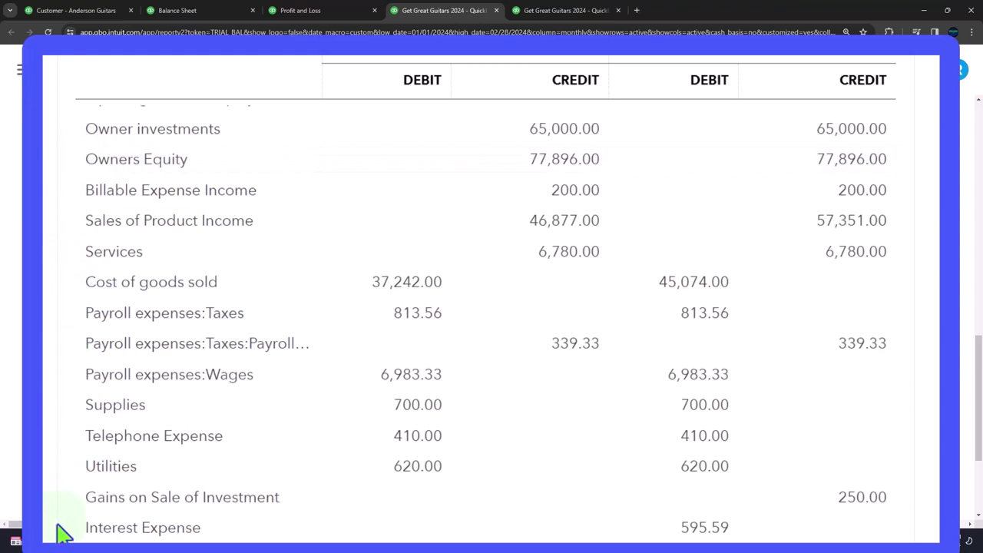
# Run the Trial Balance from 01/01/2025 to 01/01/2025 and find Owners Equity of 87,619.85.
pyautogui.scroll(5, 160, 487)
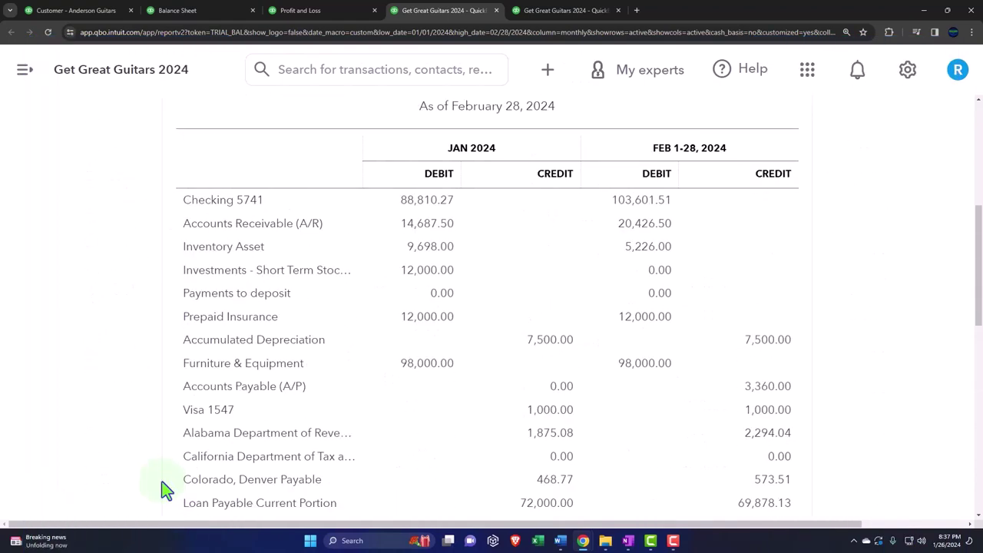
pyautogui.scroll(1, 177, 463)
pyautogui.click(283, 212)
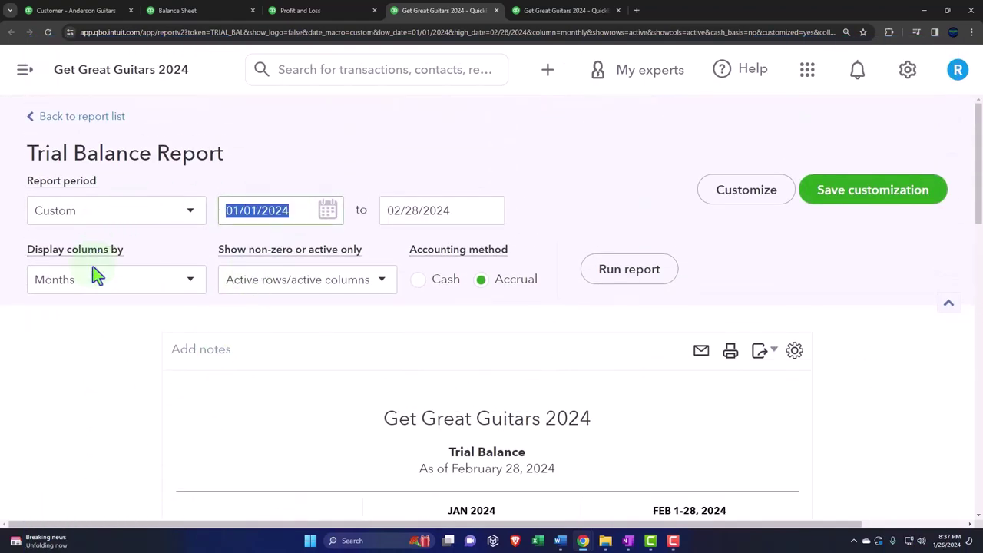
pyautogui.write('01/01/2025')
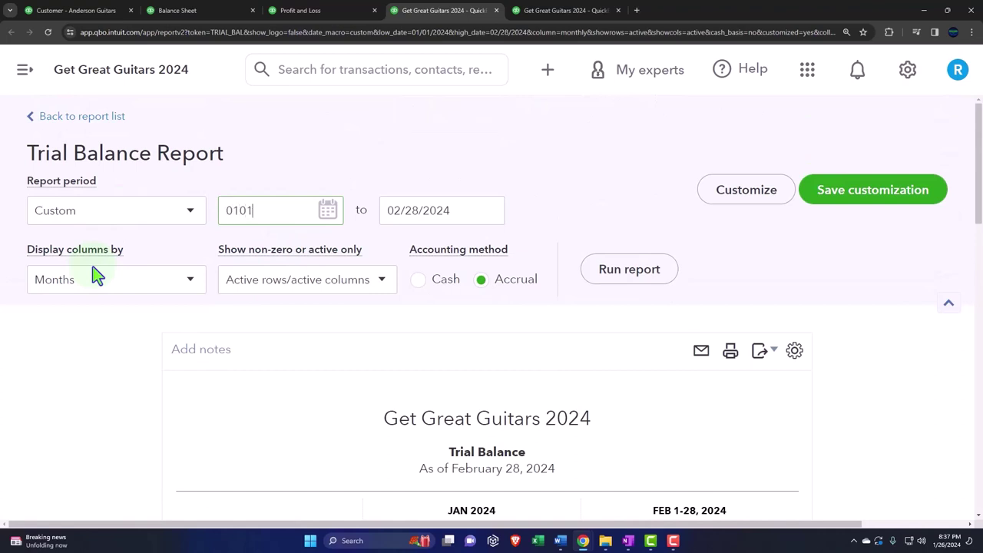
pyautogui.press('Tab')
pyautogui.write('01/01/2025')
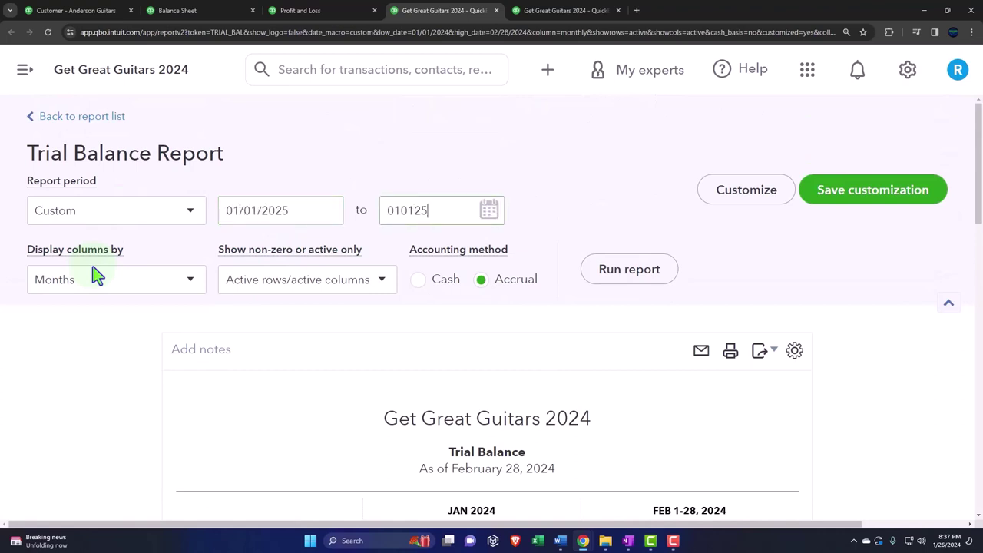
pyautogui.click(630, 268)
pyautogui.scroll(-5, 671, 285)
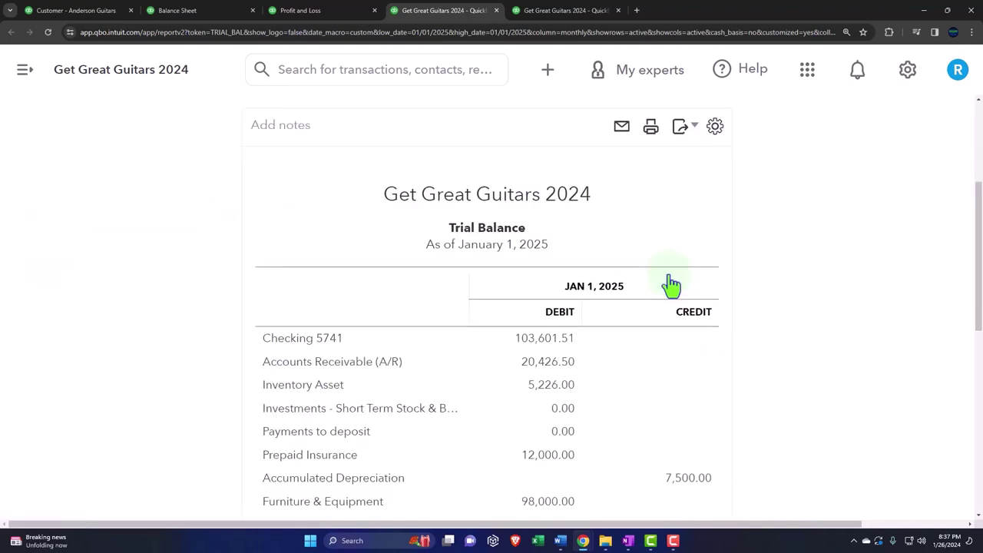
pyautogui.scroll(-3, 737, 241)
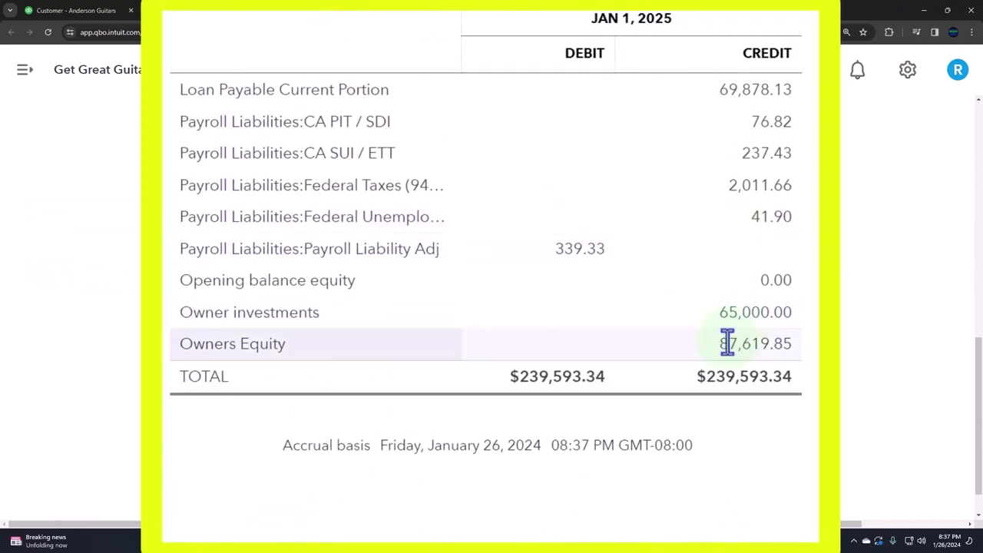